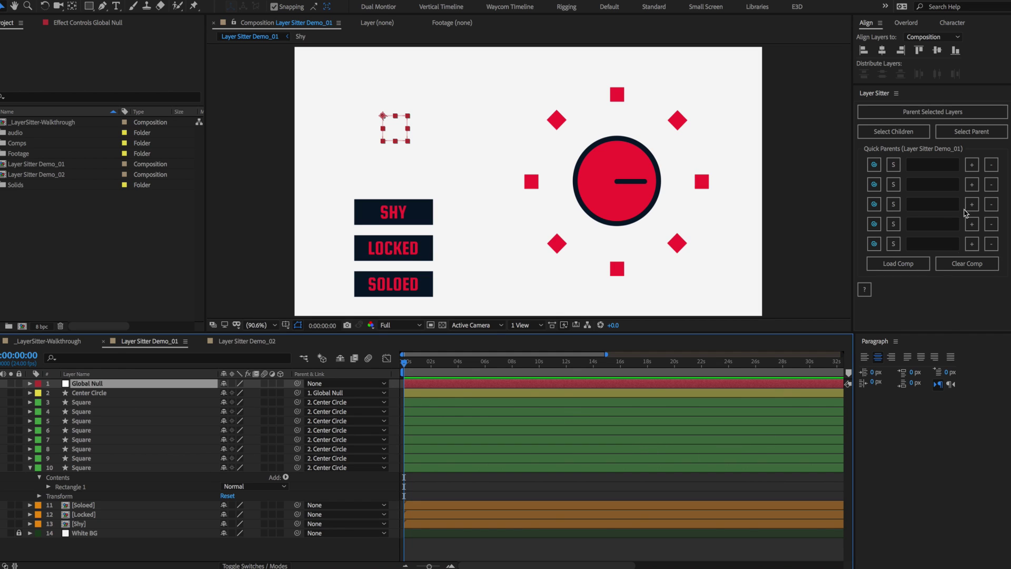
Preview the Layer Sitter parent picker, then select the first Square layer
left_click(921, 118)
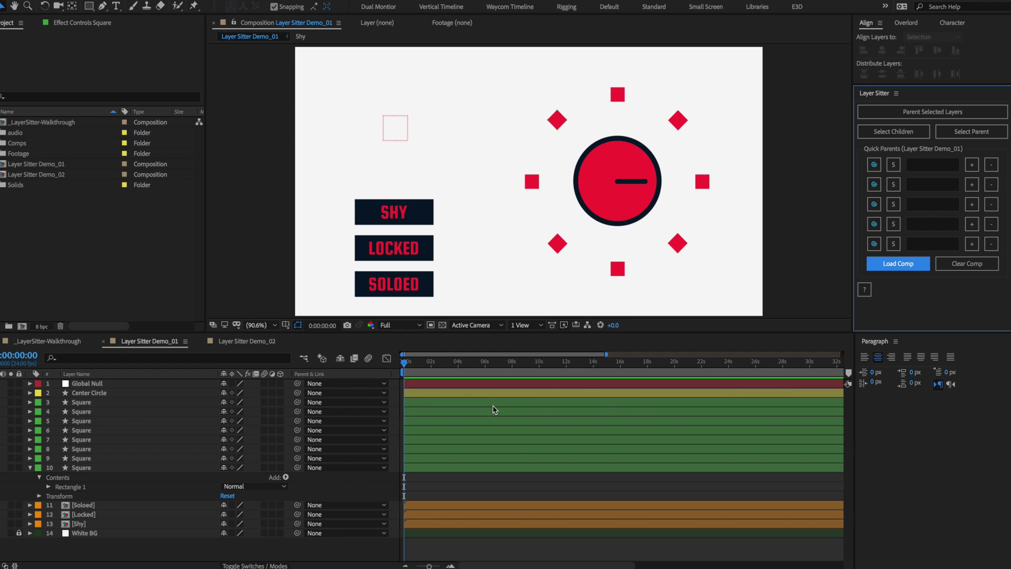
left_click(495, 406)
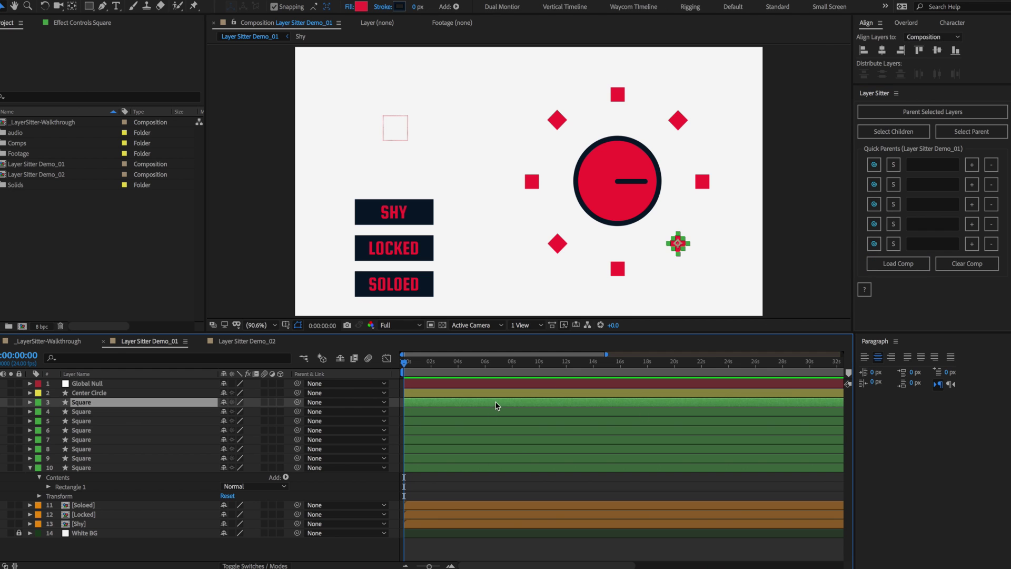
Pick-whip Square layers 3–10 to Center Circle, then marquee-select the circle and squares
left_click(509, 468, "shift")
left_click_drag(297, 403, 100, 393)
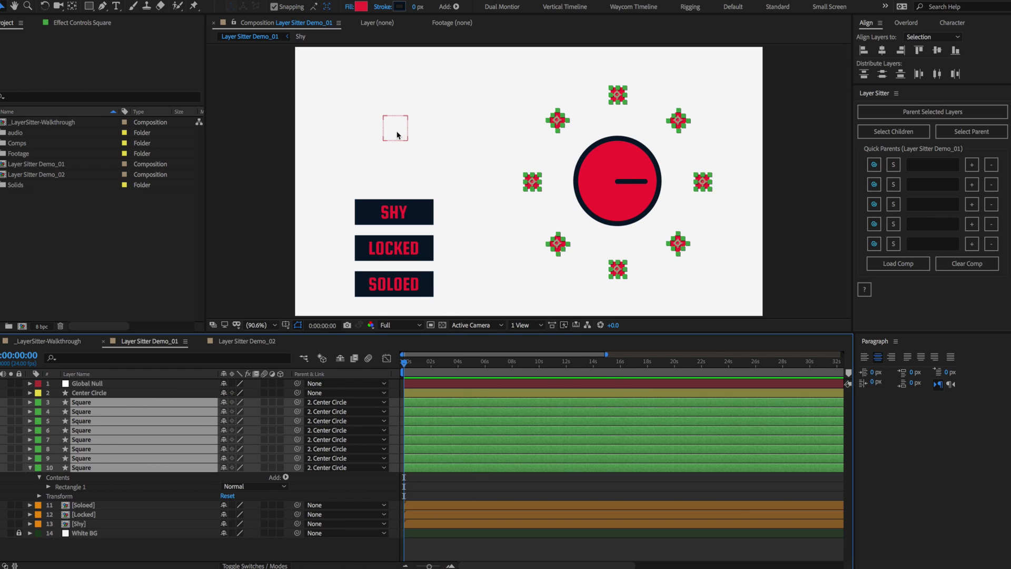
left_click(509, 98)
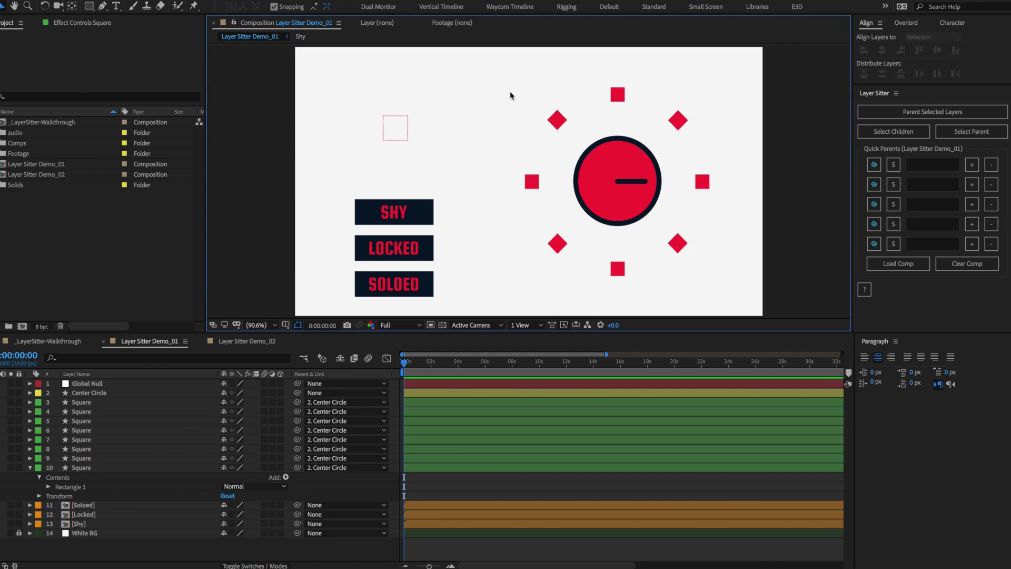
left_click_drag(490, 96, 738, 295)
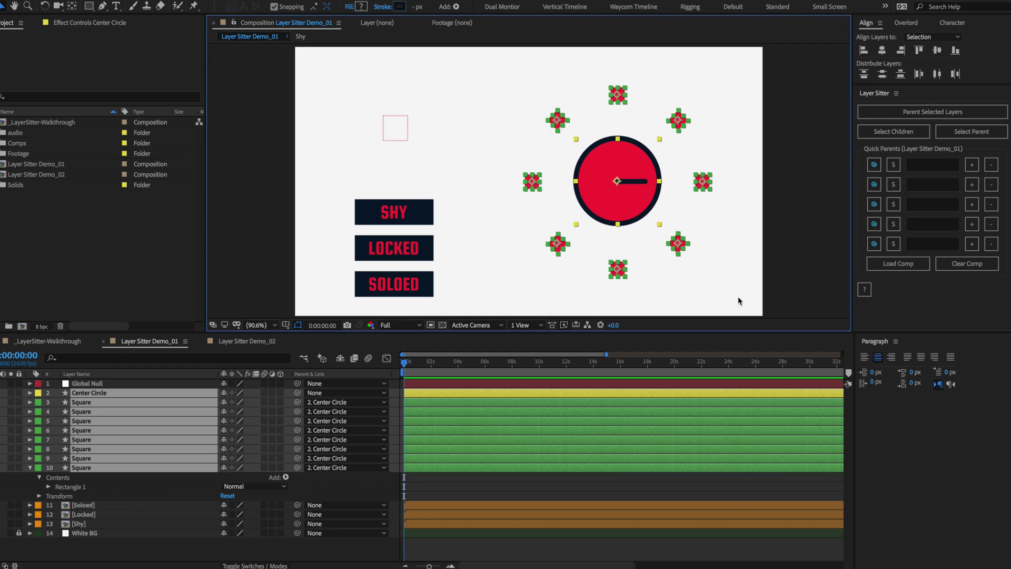
left_click(899, 119)
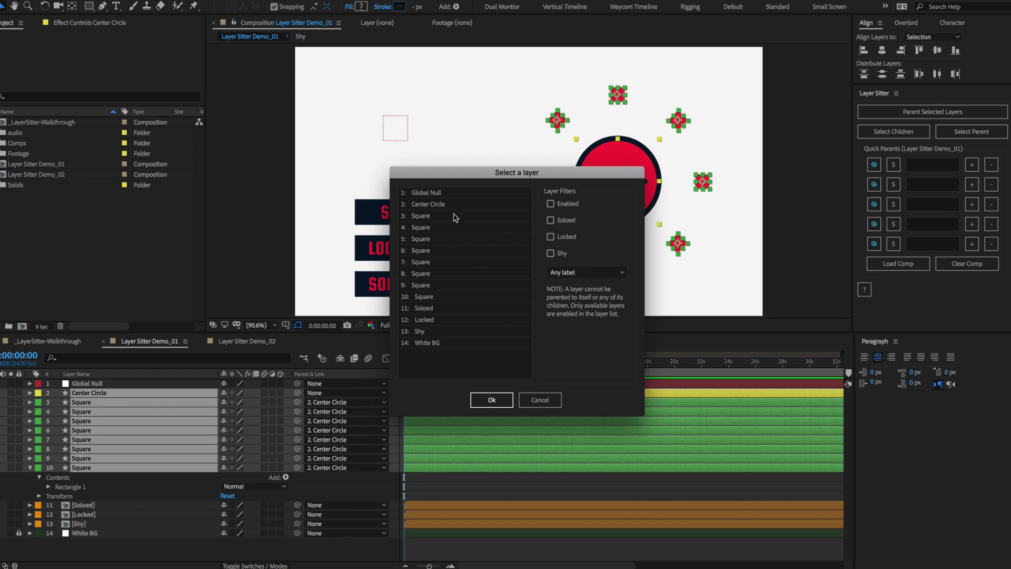
Choose Global Null as Center Circle's parent in the picker, then reselect Square layers 3–10
left_click(451, 195)
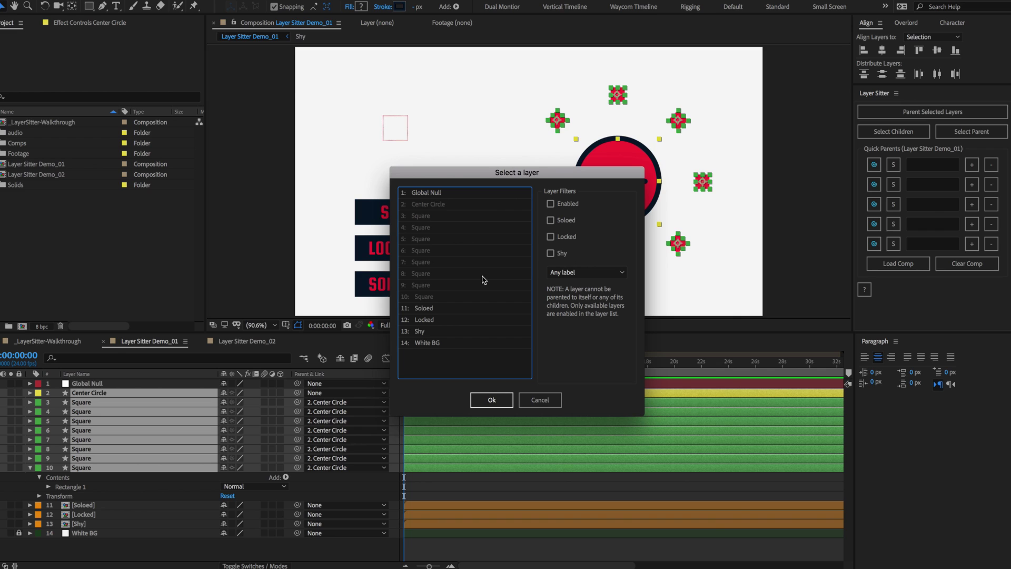
left_click(435, 194)
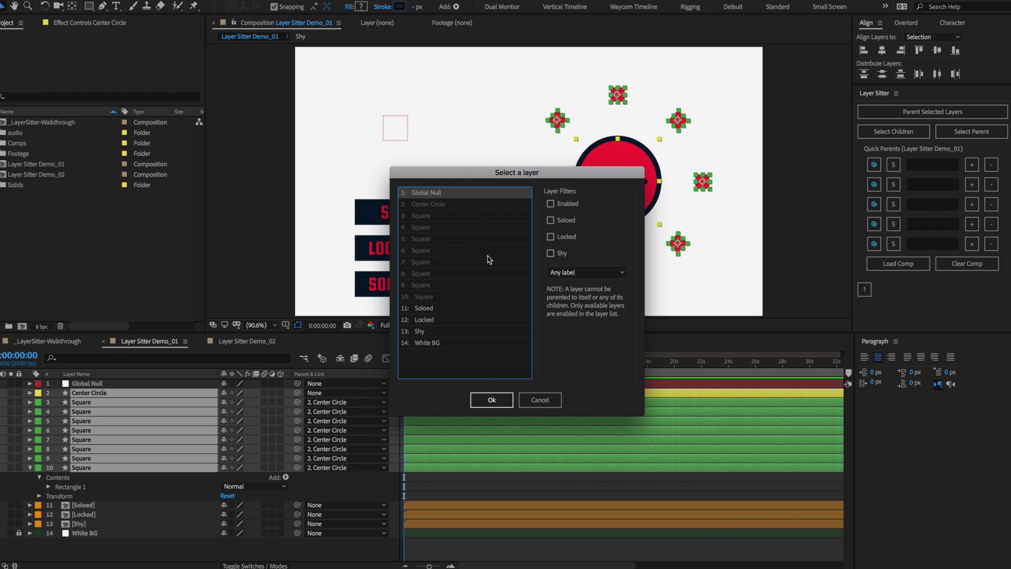
left_click(492, 401)
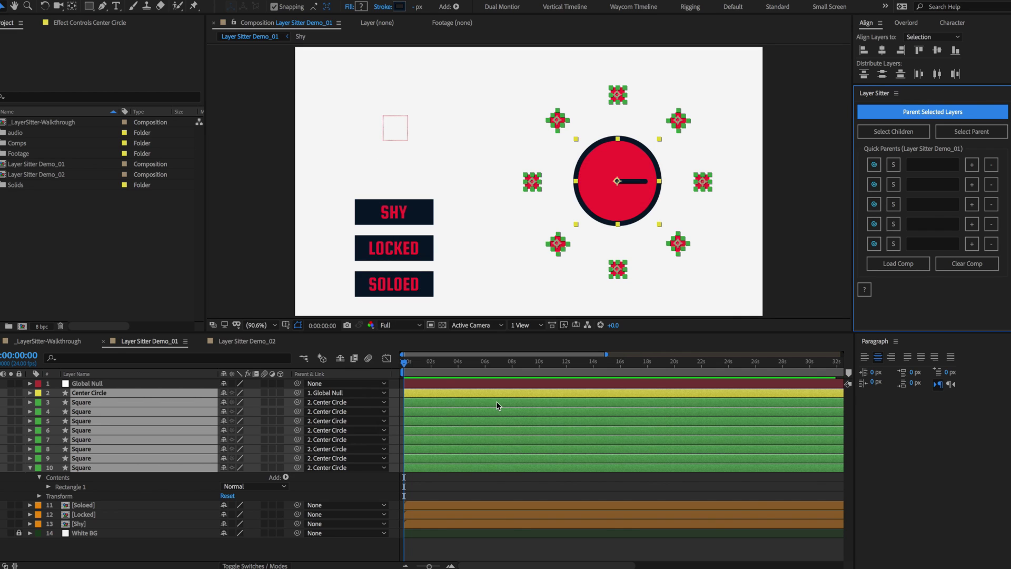
left_click(419, 468)
left_click(415, 403, "shift")
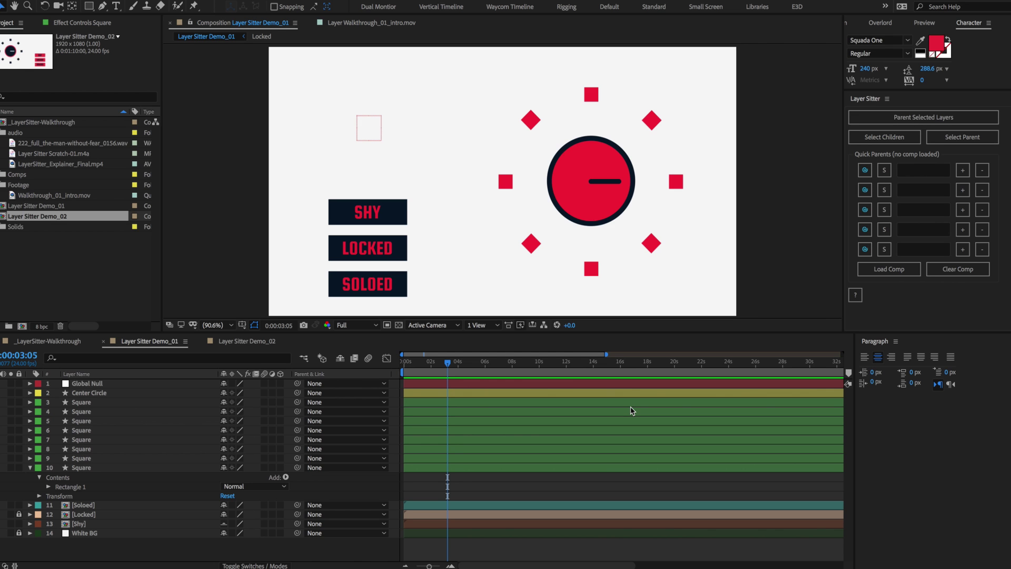
Select layer 6 Square, the top-right square of the ring
left_click(531, 433)
Open the layer picker and try the Enabled, Soloed, Locked and Shy layer filters
left_click(905, 117)
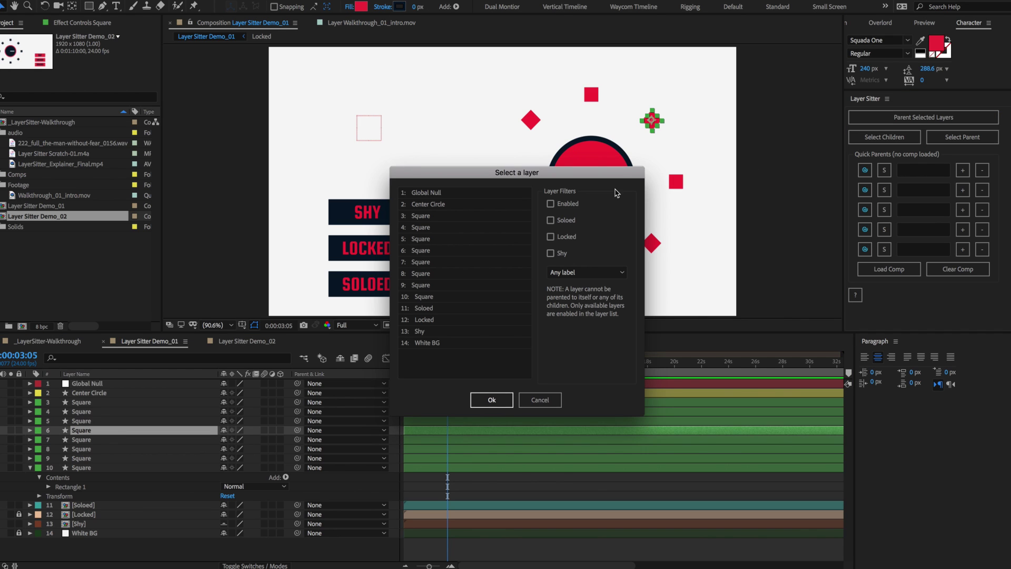
left_click(550, 204)
left_click(550, 220)
left_click(551, 220)
left_click(550, 237)
left_click(550, 253)
left_click(550, 253)
Filter by Red, Yellow, Green, then Brown labels, and parent the square to Shy
left_click(623, 273)
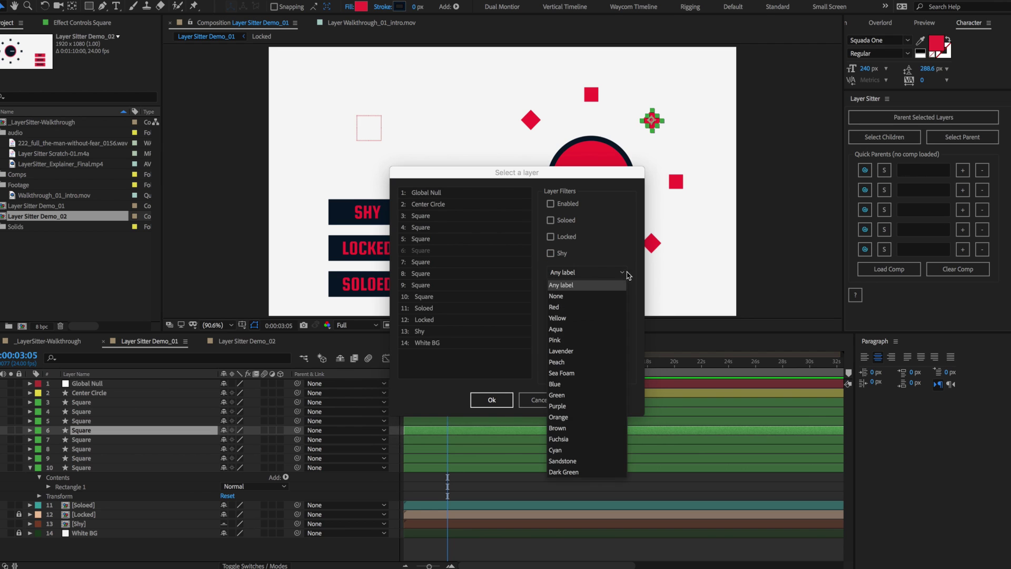
left_click(558, 305)
left_click(621, 273)
left_click(575, 319)
left_click(624, 274)
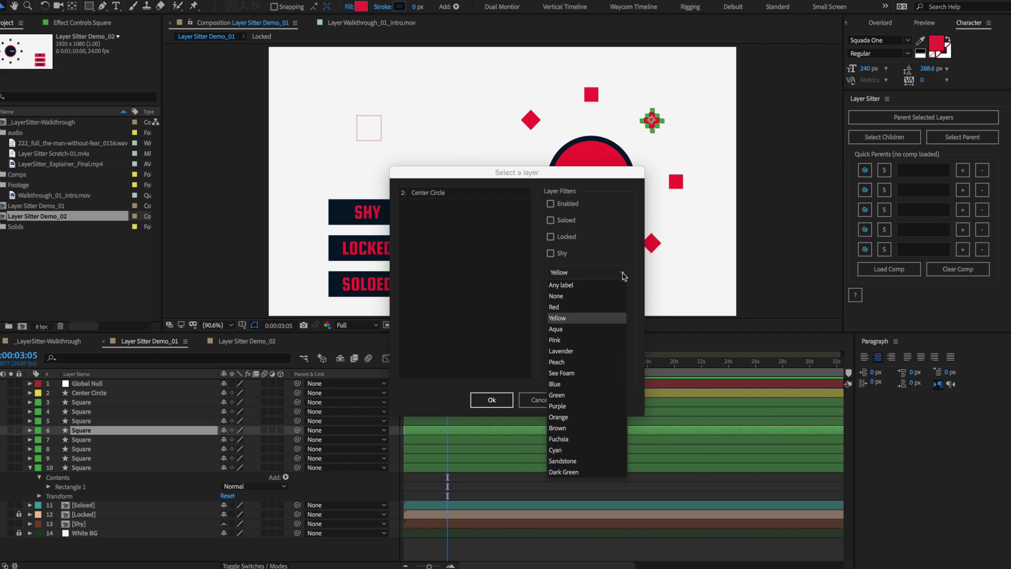
left_click(557, 396)
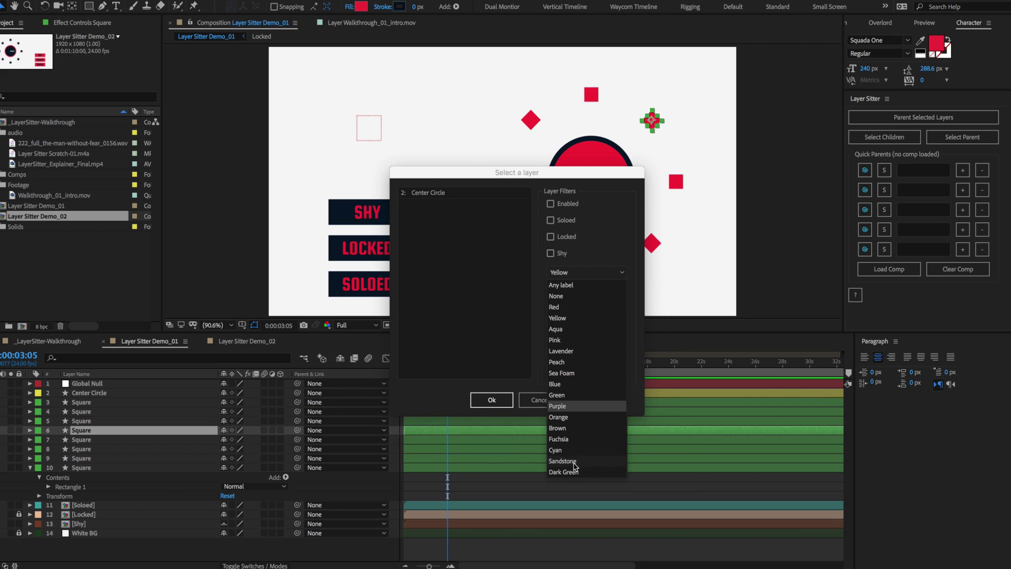
left_click(557, 428)
left_click(431, 194)
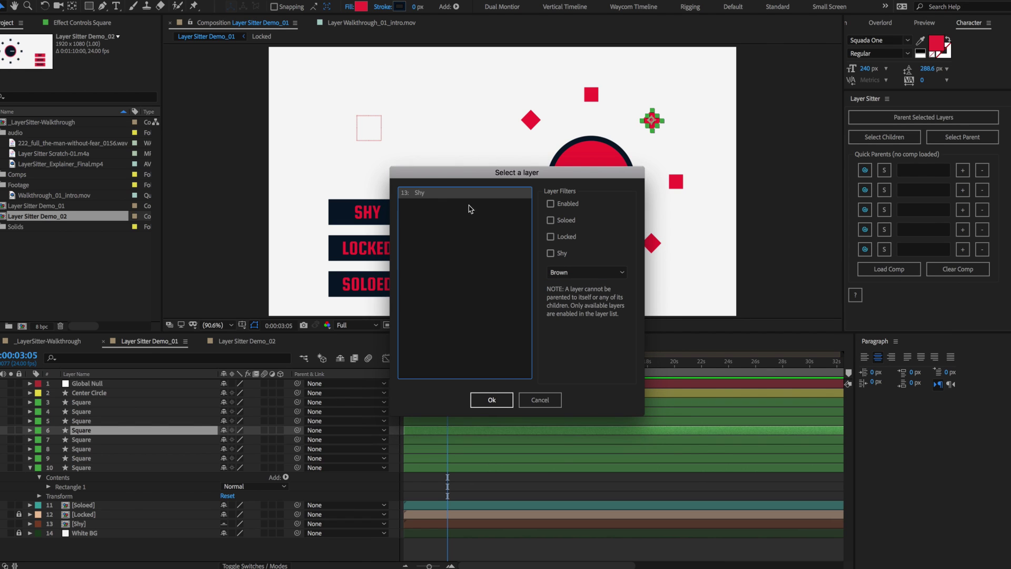
left_click(492, 400)
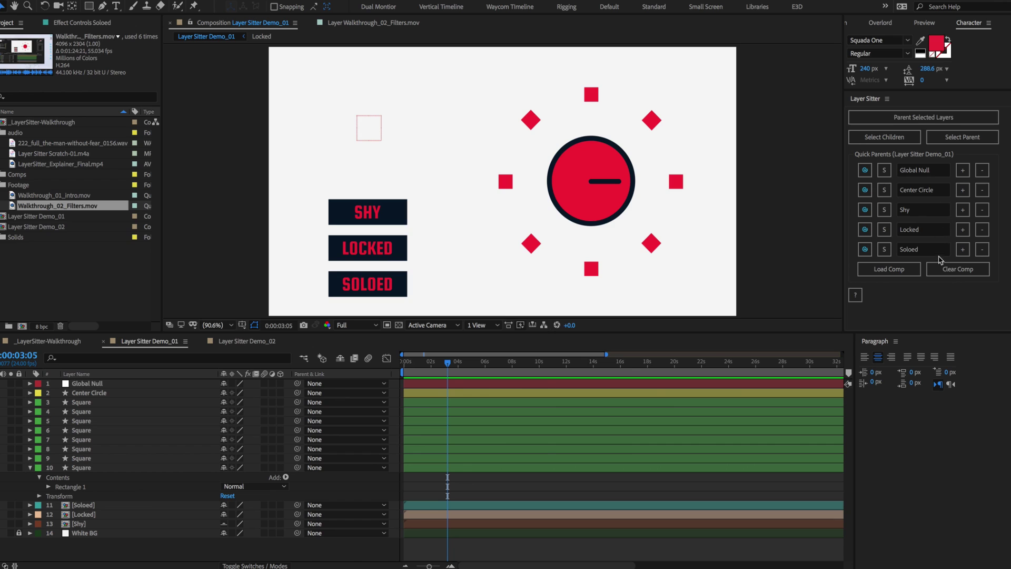
Select Global Null, try storing it as a quick parent, and dismiss the composition mismatch alert
left_click(487, 384)
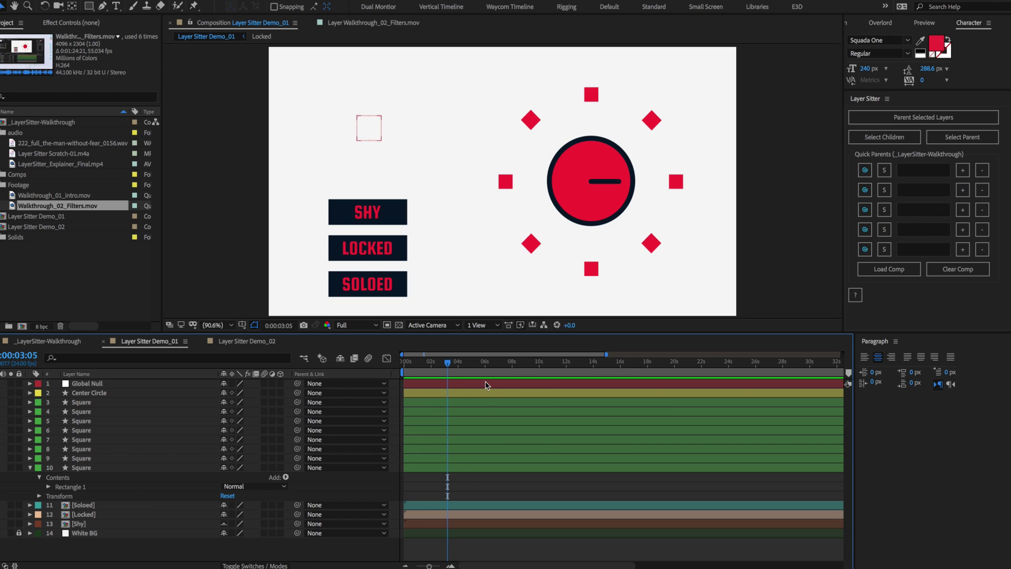
left_click(962, 170)
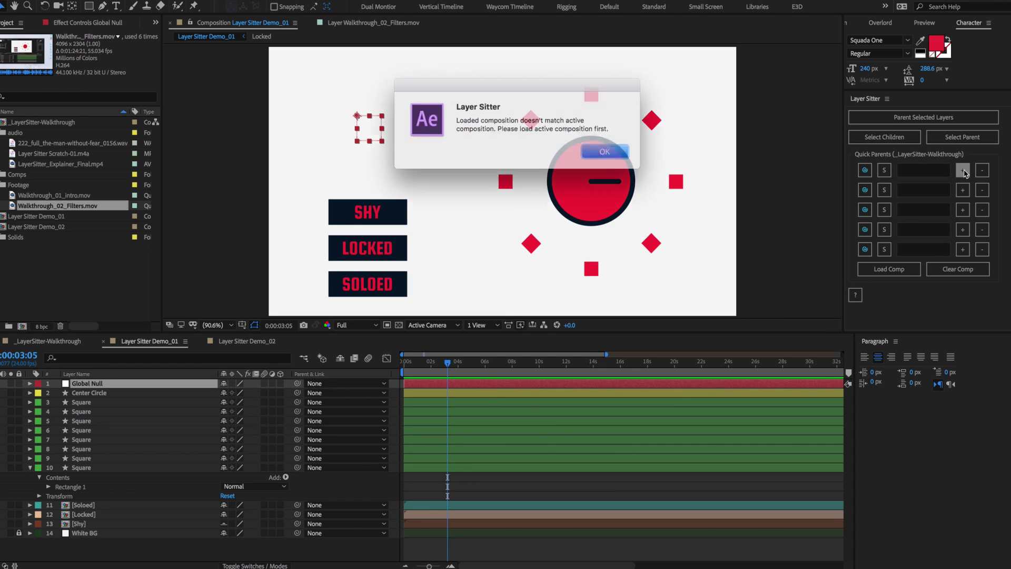
left_click(598, 150)
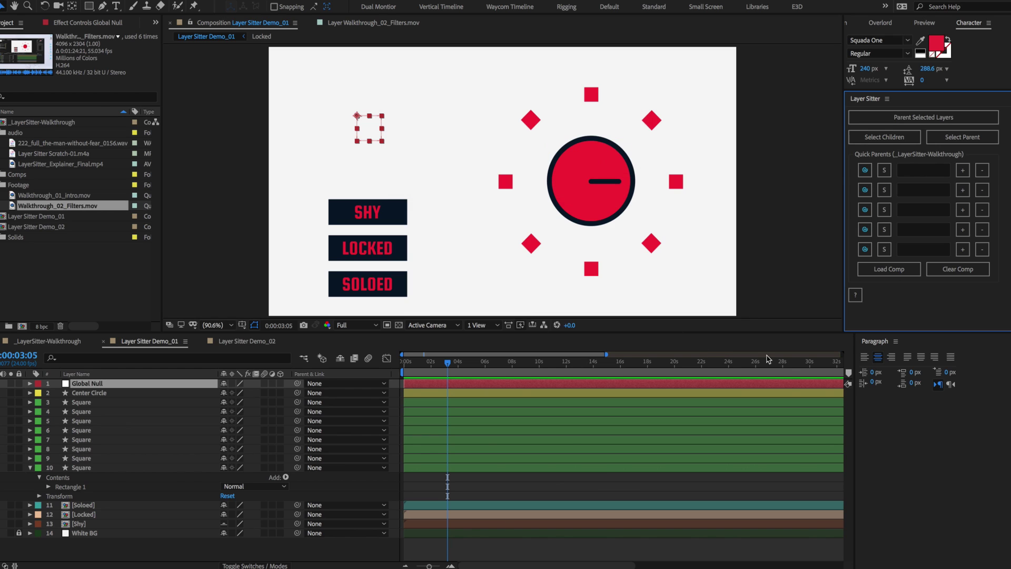
Load Layer Sitter Demo_01 and store Global Null, Center Circle, Shy, Locked, Soloed as quick parents
left_click(889, 268)
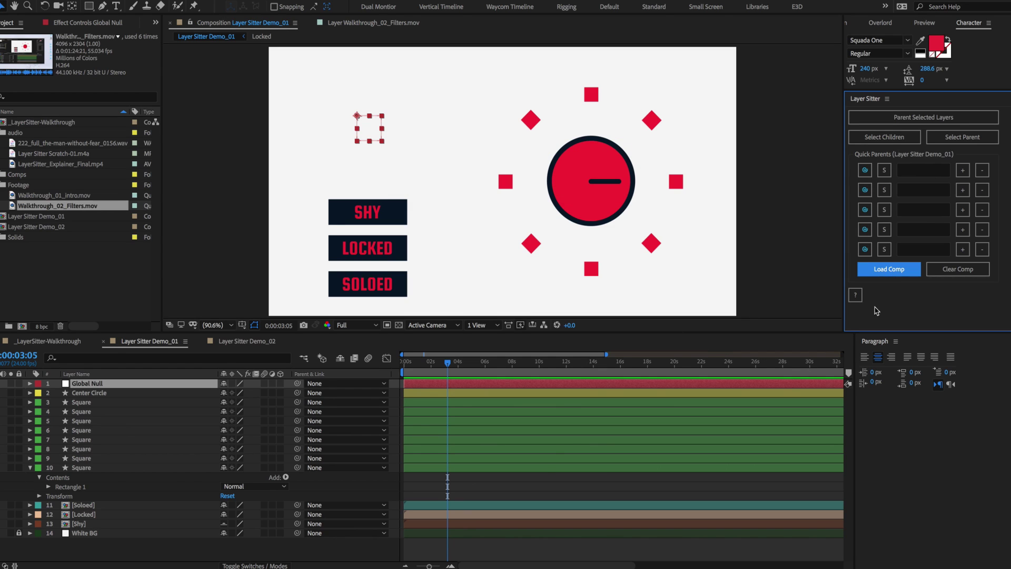
left_click(527, 386)
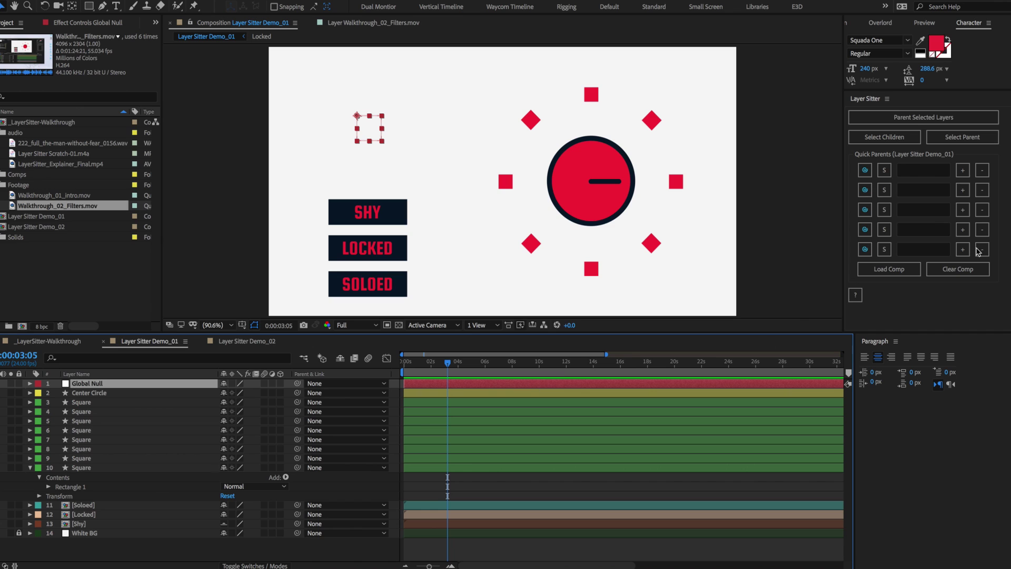
left_click(963, 170)
left_click(607, 162)
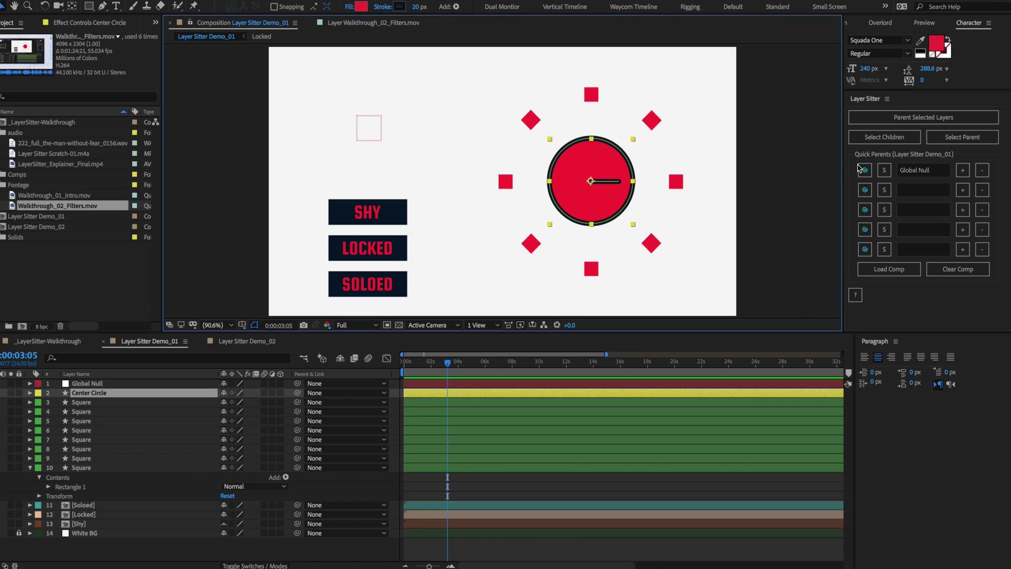
left_click(962, 193)
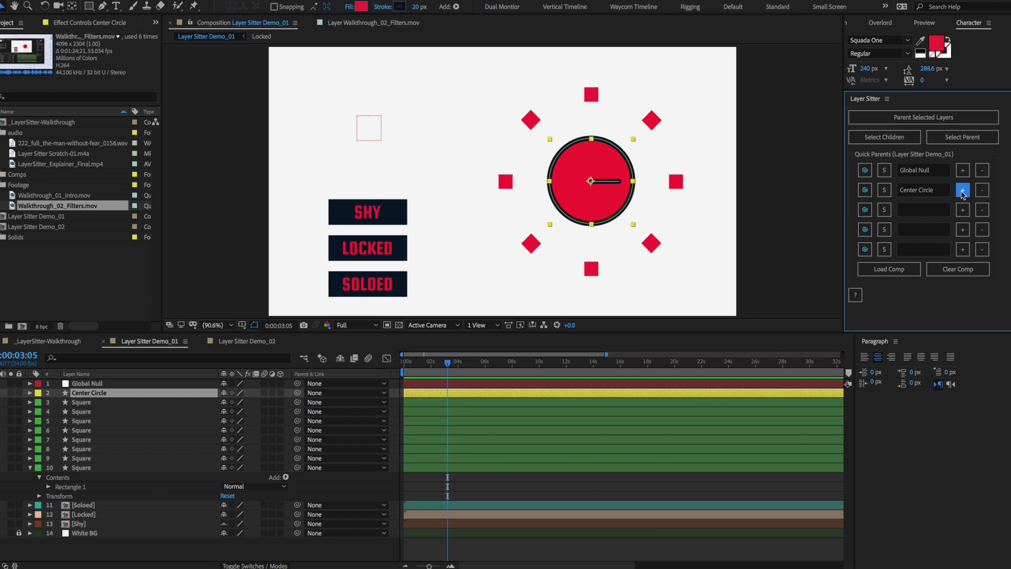
left_click(376, 221)
left_click(963, 210)
left_click(367, 248)
left_click(962, 229)
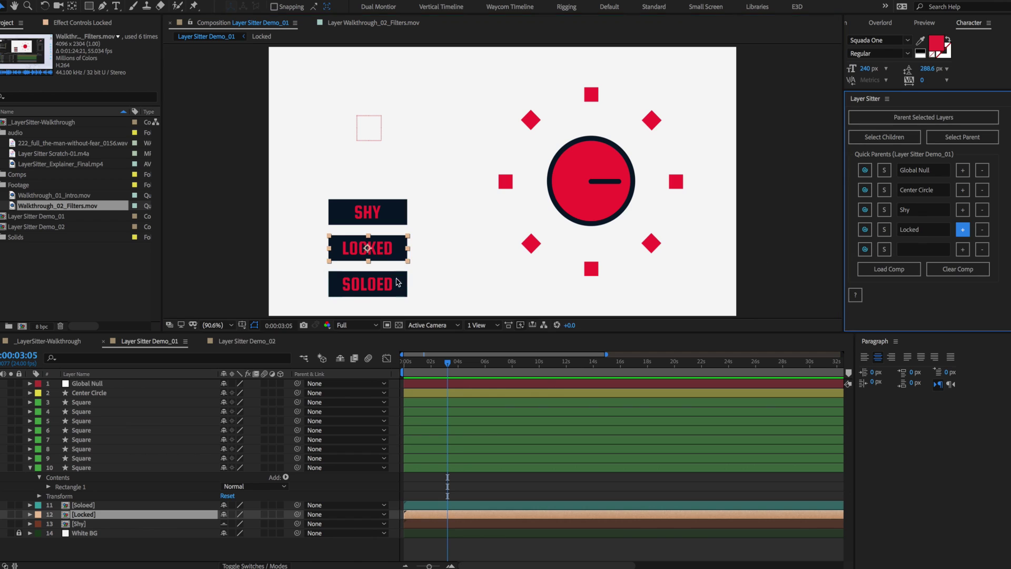
left_click(367, 283)
left_click(963, 249)
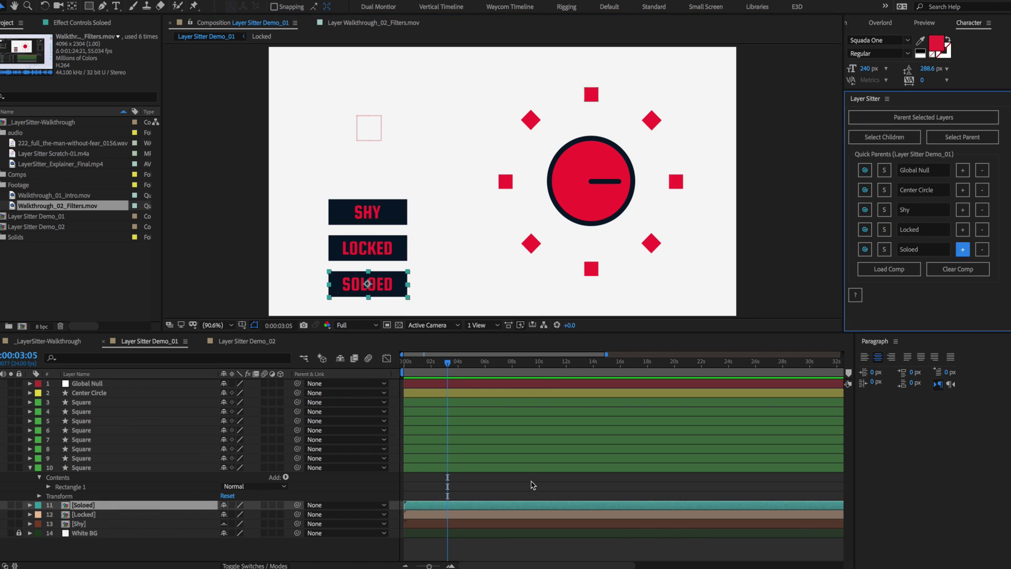
Clear all five quick-parent slots
left_click(982, 250)
left_click(981, 230)
left_click(981, 210)
left_click(981, 189)
left_click(983, 174)
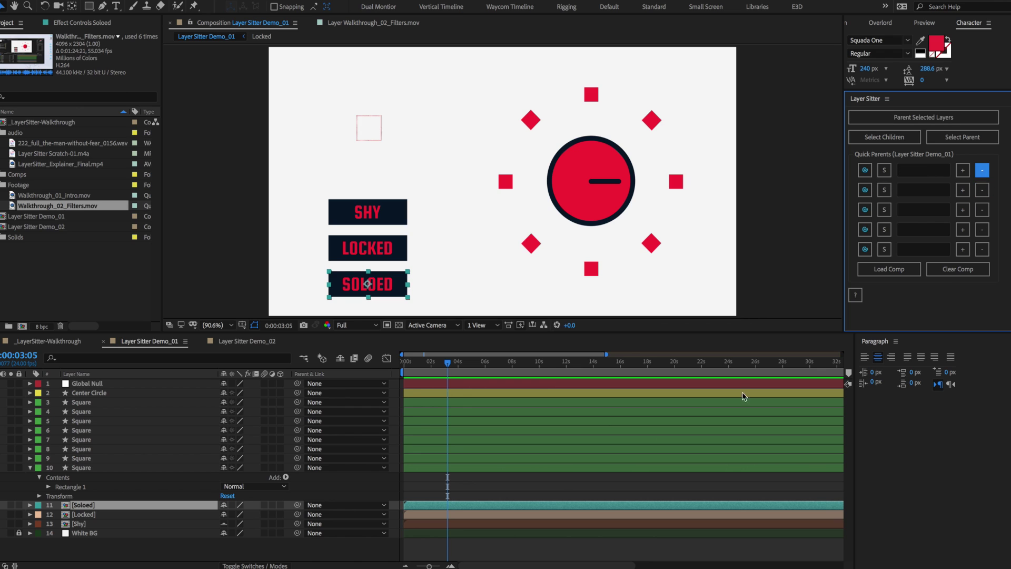
Refill the slots with Global Null, Center Circle, Shy, Locked and Soloed, then deselect
left_click(557, 491)
left_click(368, 128)
left_click(962, 170)
left_click(590, 158)
left_click(963, 190)
left_click(367, 212)
left_click(368, 248)
left_click(367, 284)
left_click(963, 249)
left_click(488, 482)
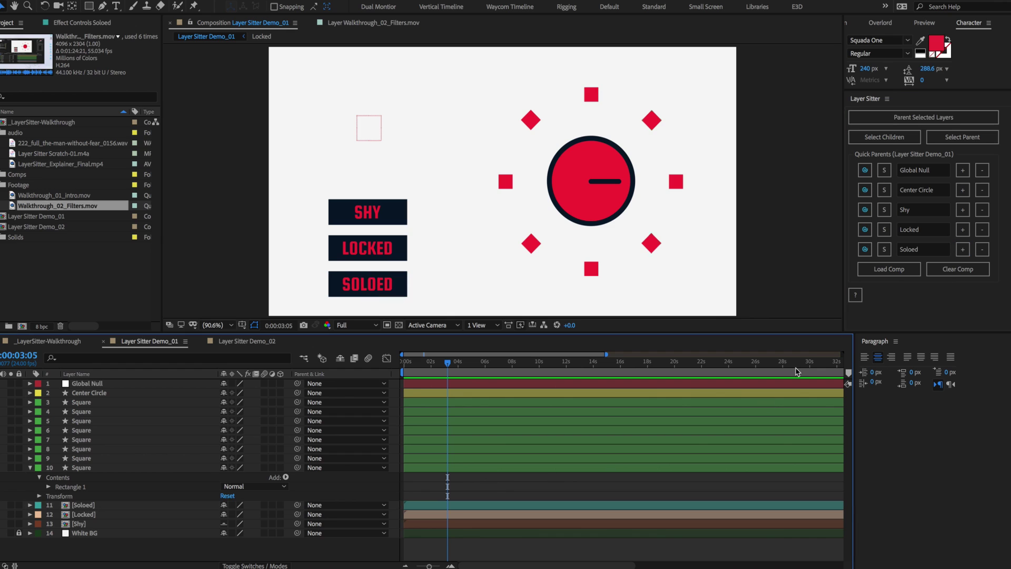
left_click(884, 170)
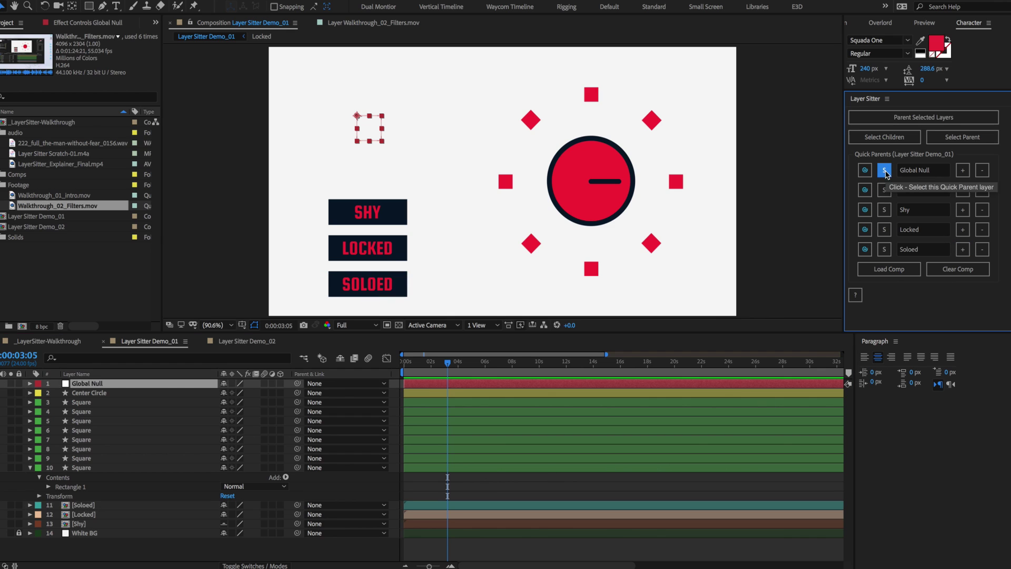
left_click(885, 189)
left_click(886, 251)
left_click(885, 230)
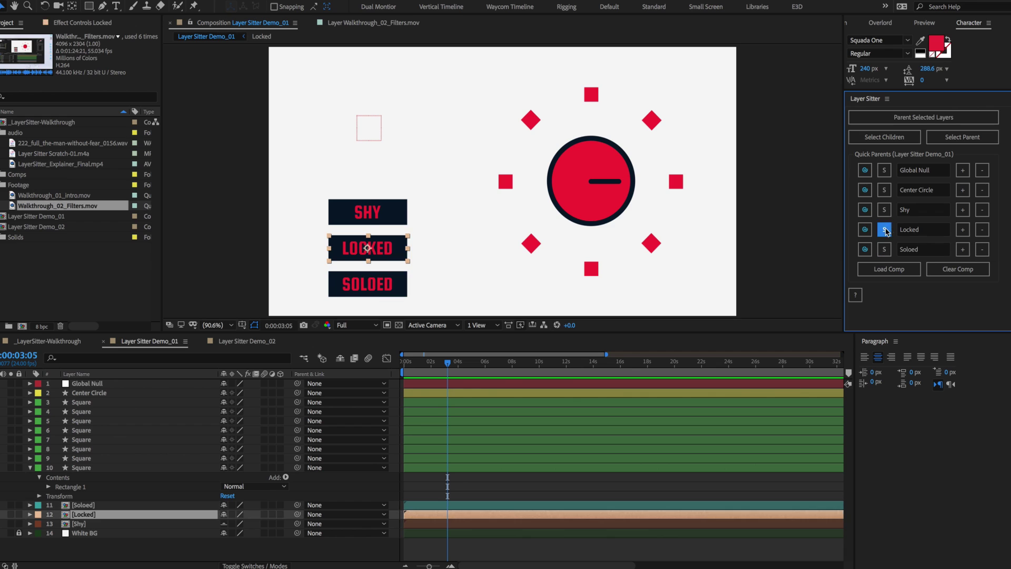
left_click(885, 210)
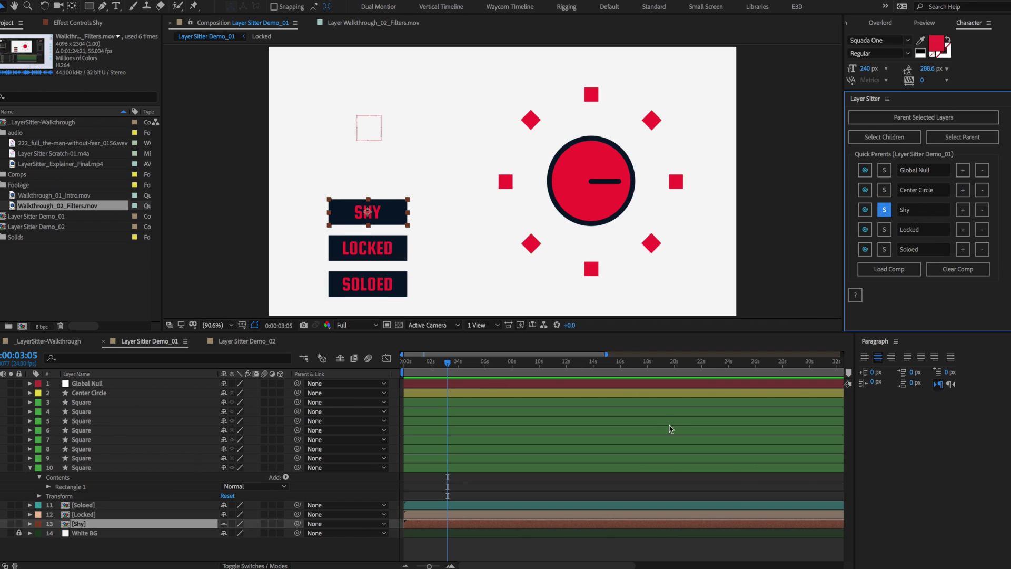
left_click(742, 483)
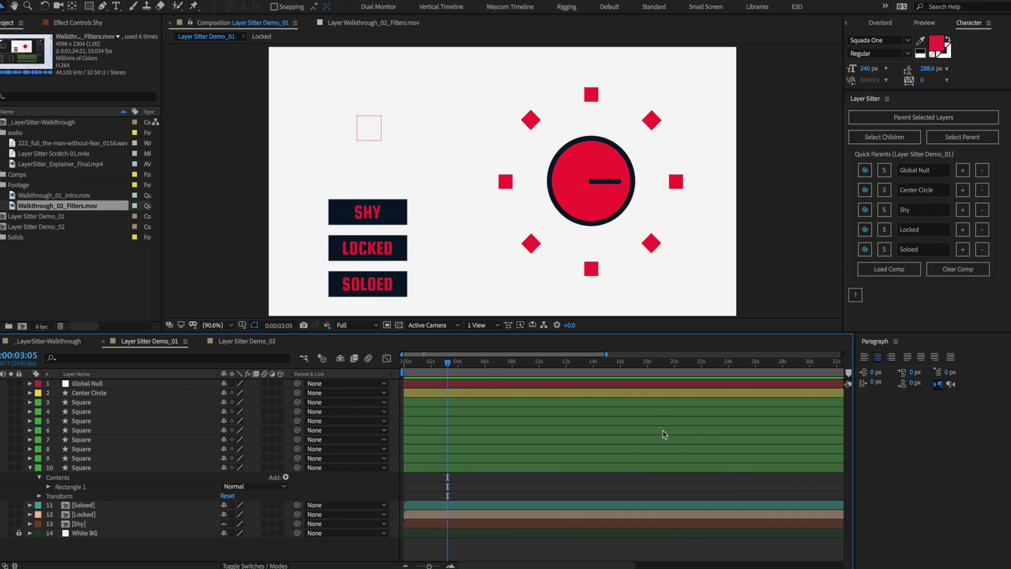
left_click(646, 404)
left_click(661, 468, "shift")
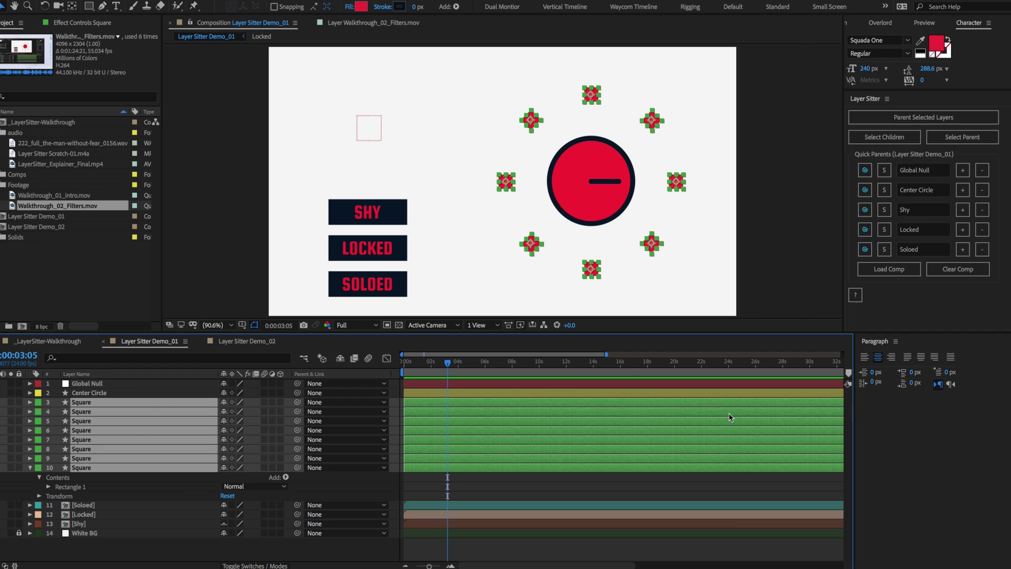
Parent the squares to Center Circle and Center Circle to Global Null via quick-parent buttons
left_click(864, 190)
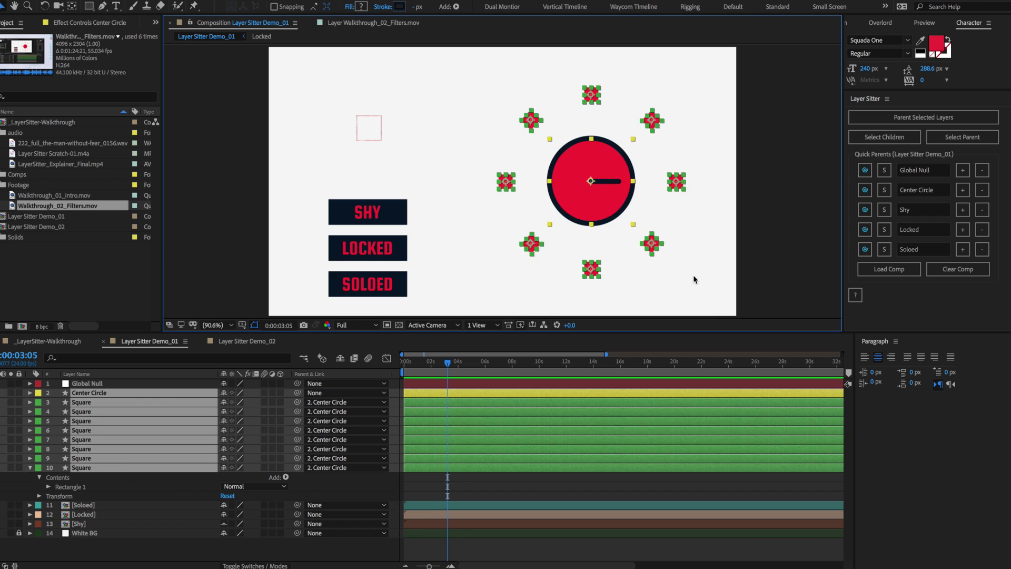
left_click(864, 172)
left_click(579, 185)
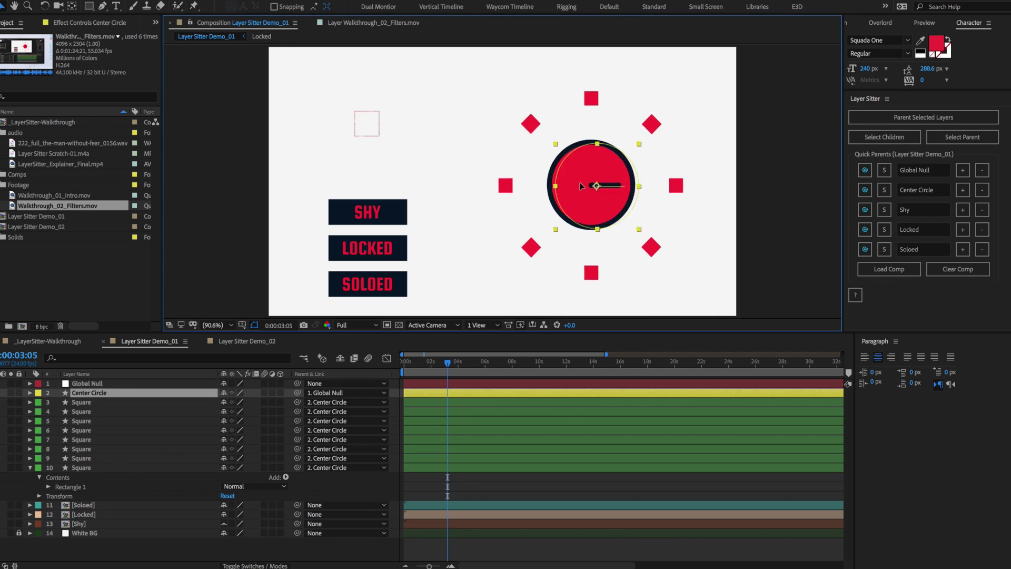
left_click(364, 127)
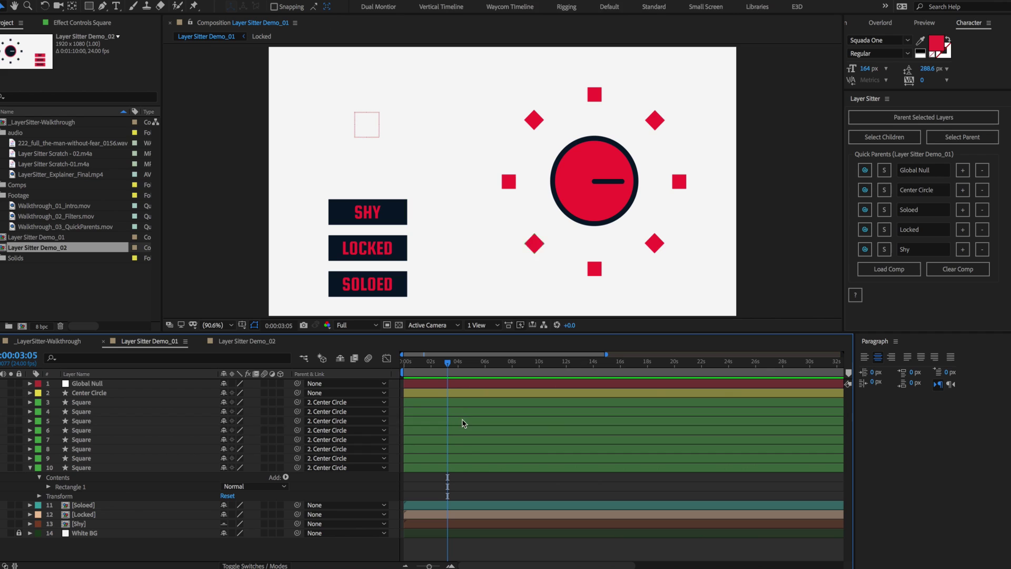
Select Square layers 5, 7 and 9
left_click(463, 421)
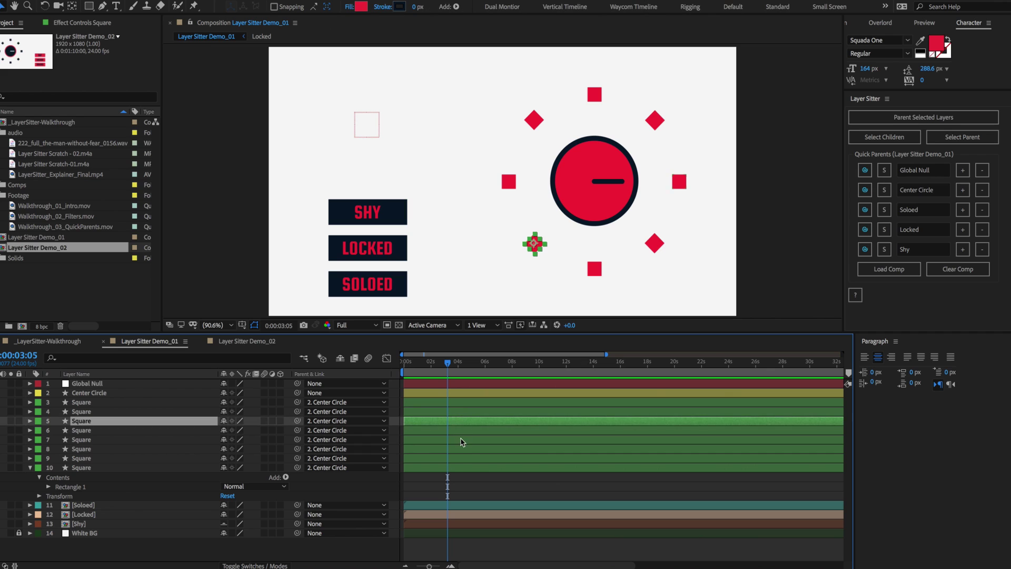
left_click(460, 440, "ctrl")
left_click(459, 458, "ctrl")
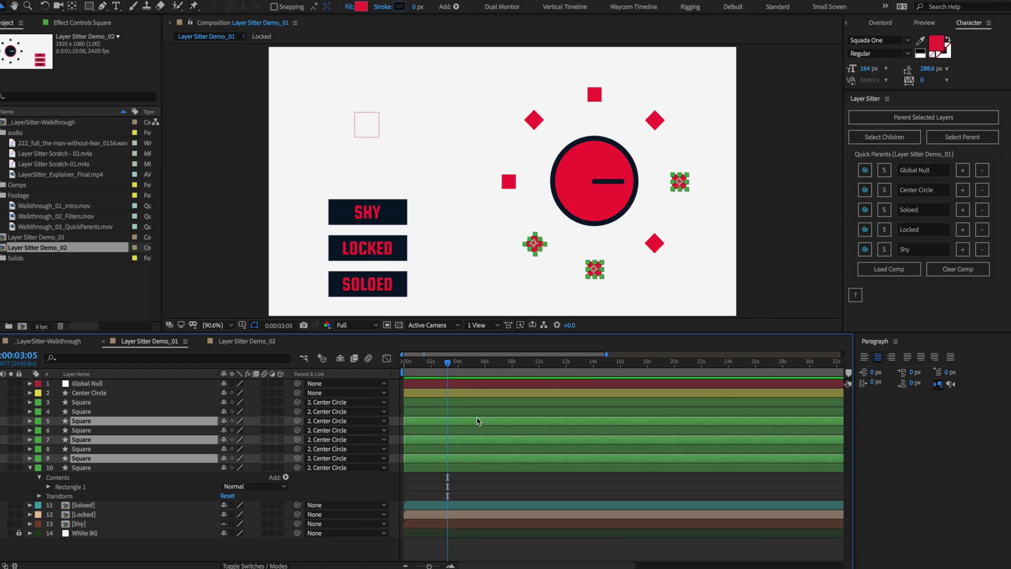
Parent Squares 5, 7 and 9 to Global Null with its quick-parent button
left_click(865, 172)
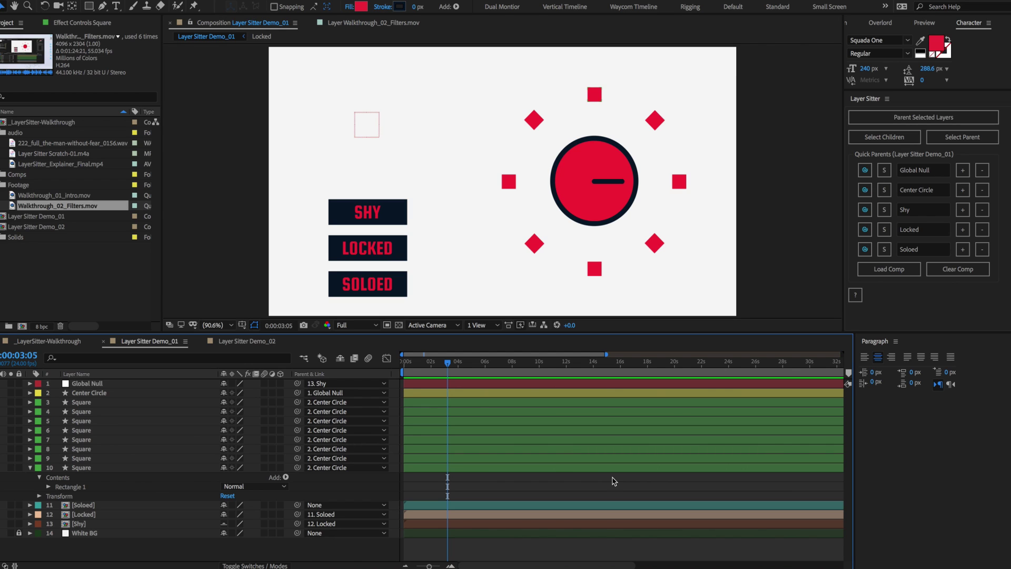
left_click(368, 287)
left_click(866, 139)
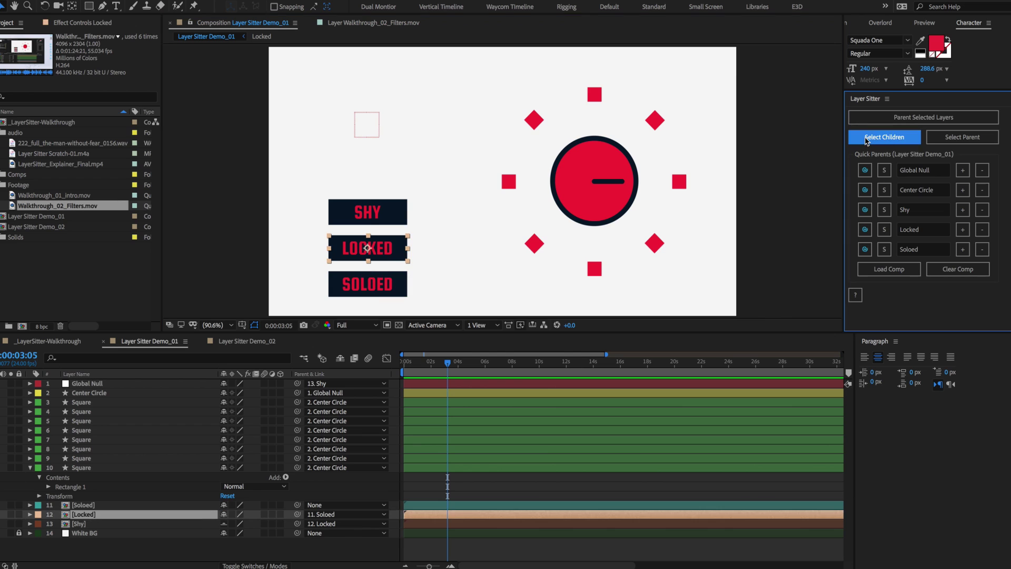
left_click(867, 139)
left_click(866, 140)
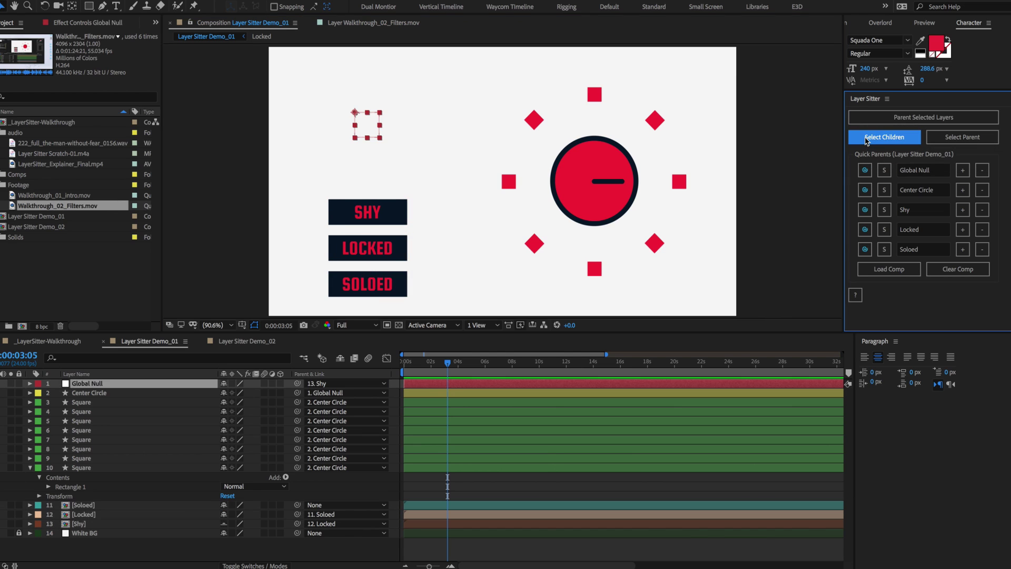
left_click(866, 139)
left_click(866, 140)
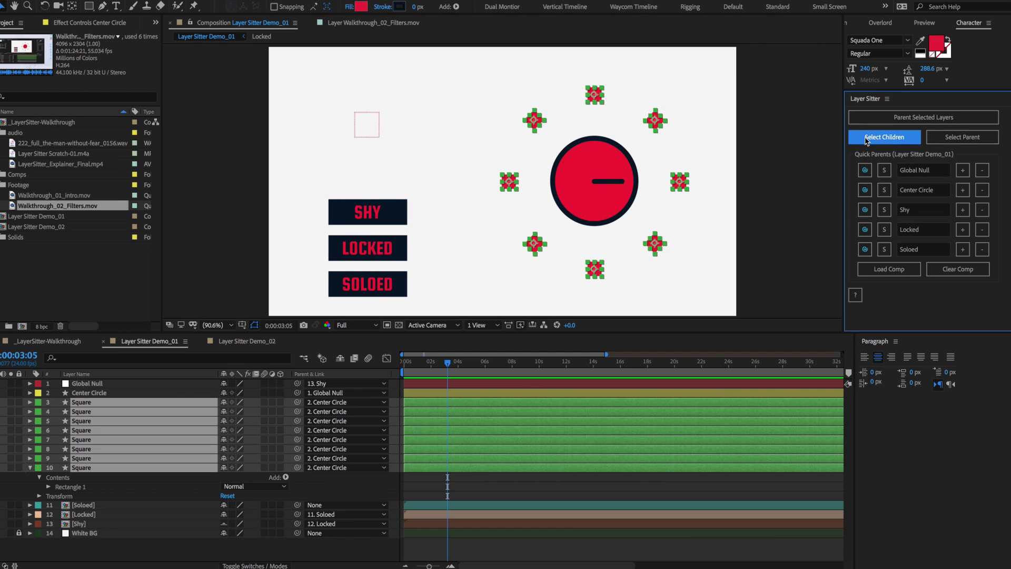
left_click(788, 482)
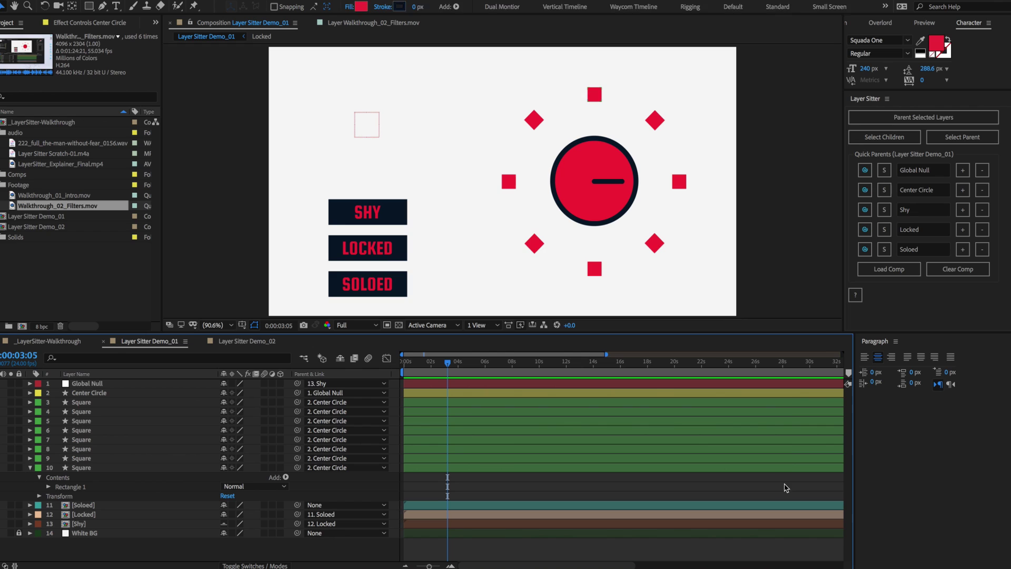
left_click(790, 422)
left_click(955, 139)
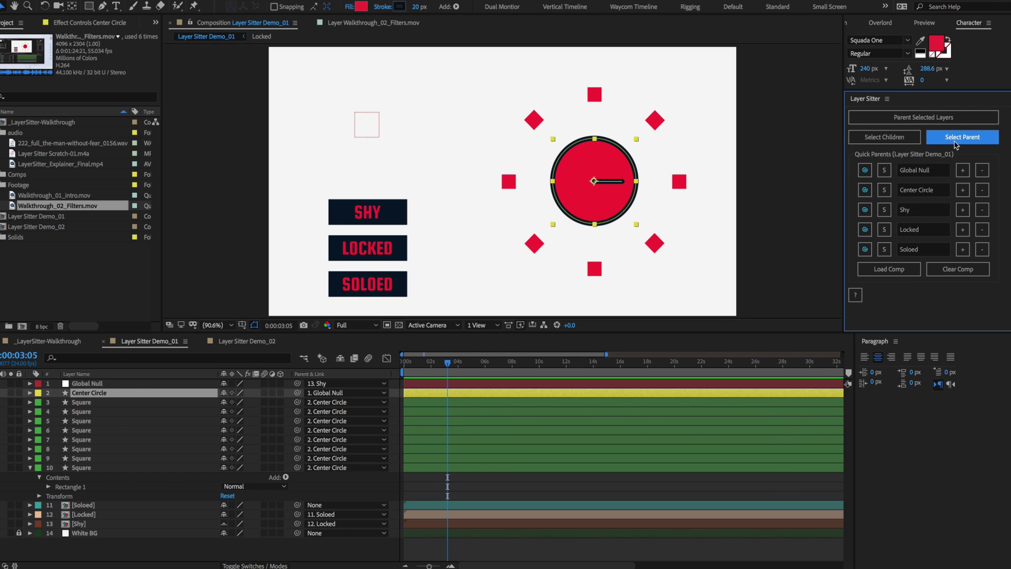
left_click(955, 140)
left_click(956, 143)
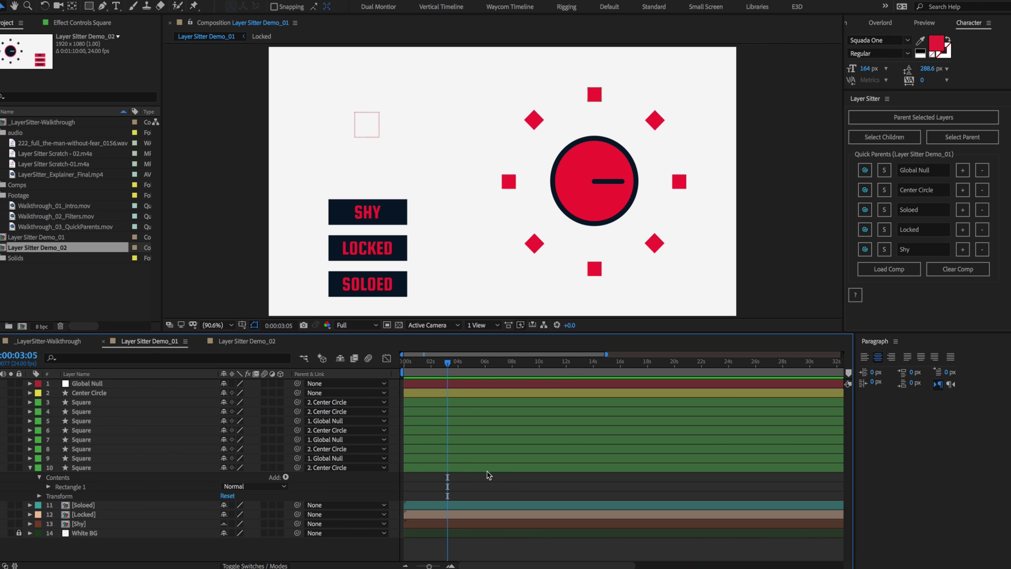
Select Square layers 3–10 and set their Parent & Link to None
left_click(463, 467)
left_click(416, 403, "shift")
left_click(342, 402)
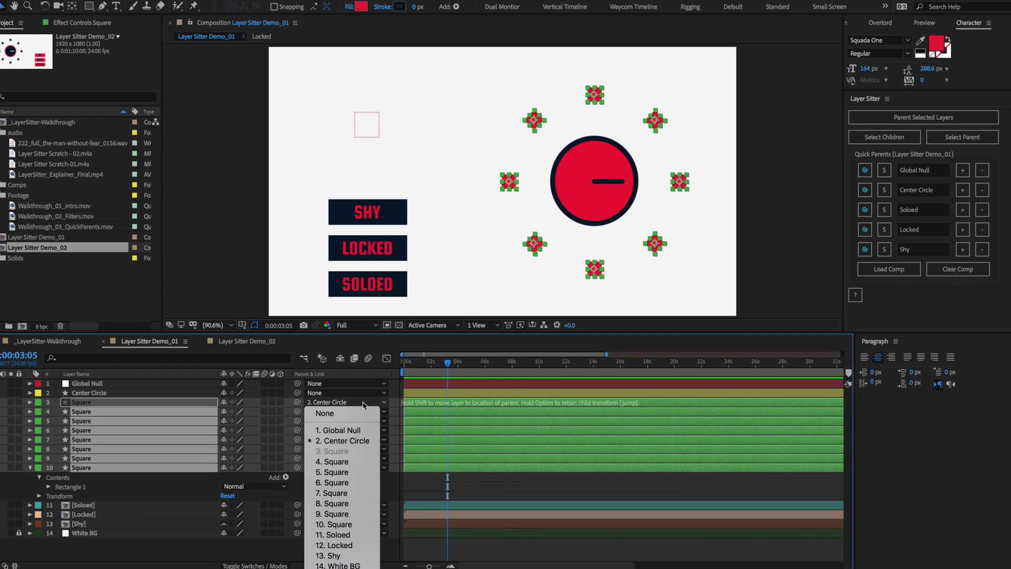
left_click(316, 413)
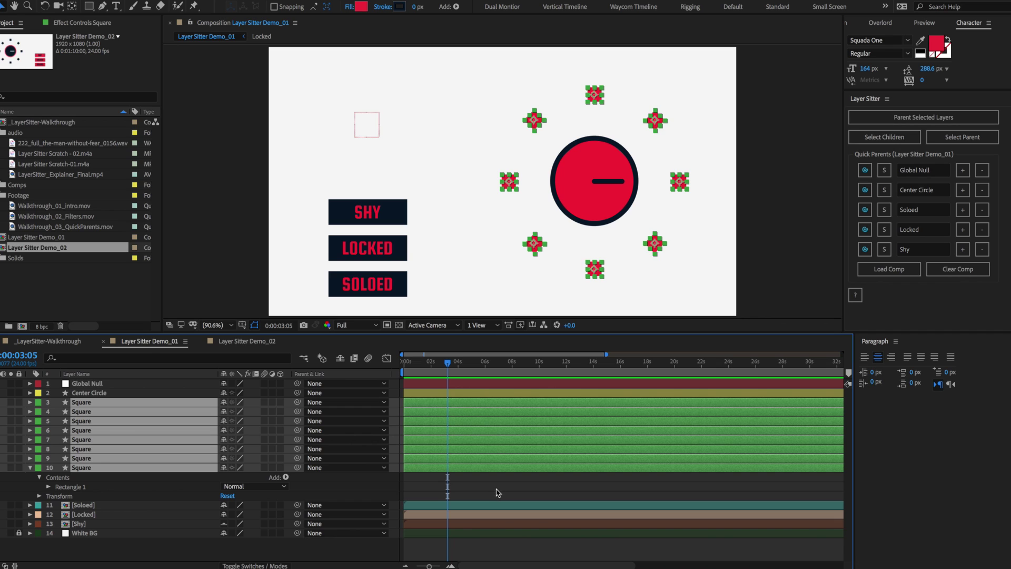
Create a null named 'Square Null', without centring to selection, as parent of the eight squares
left_click(890, 119, "alt")
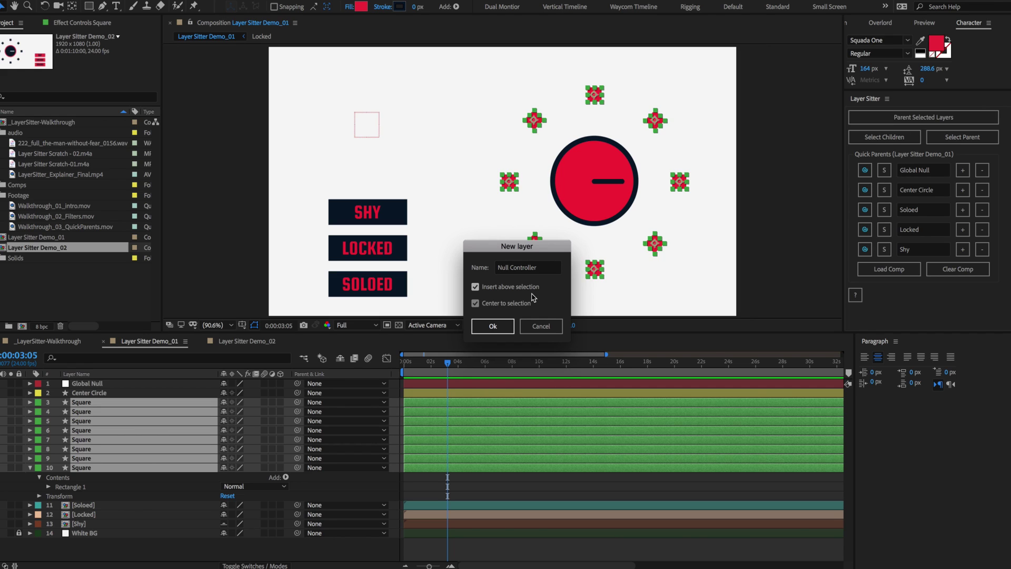
left_click(539, 269)
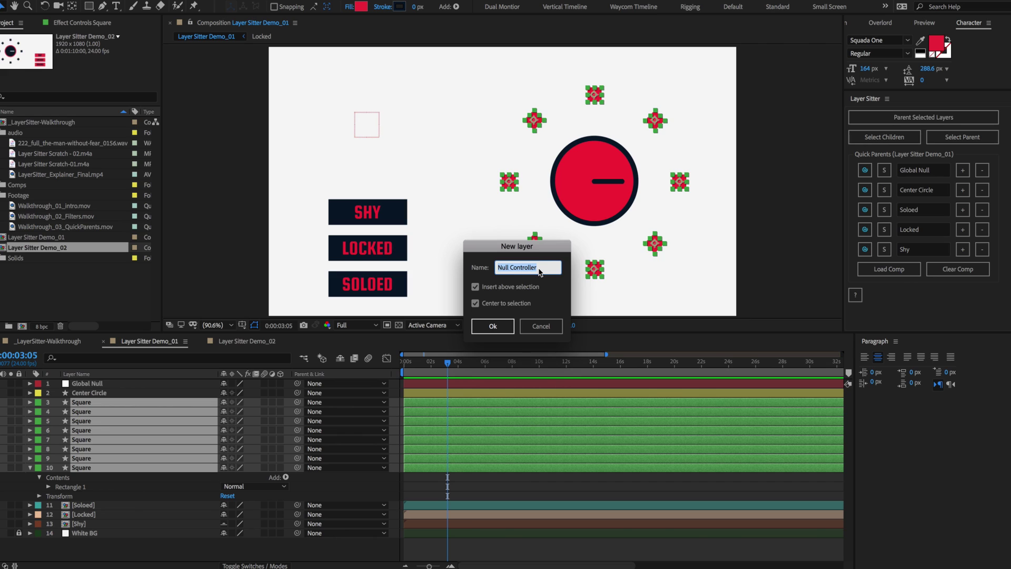
type("Square Null")
key("Tab")
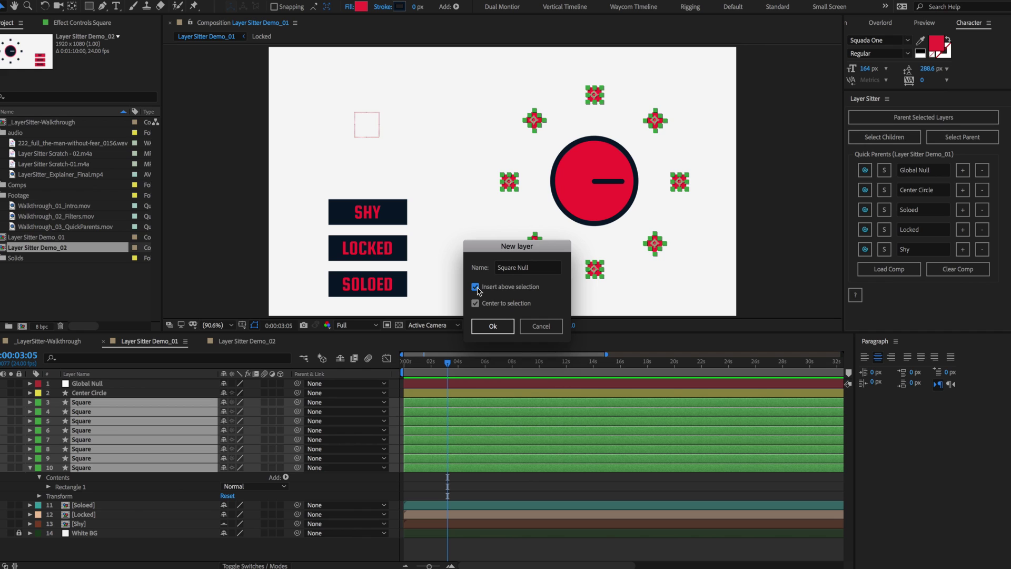
left_click(476, 304)
left_click(486, 322)
Nudge the Square Null slightly left so the squares follow, then deselect it
left_click(612, 195)
left_click_drag(612, 194, 603, 194)
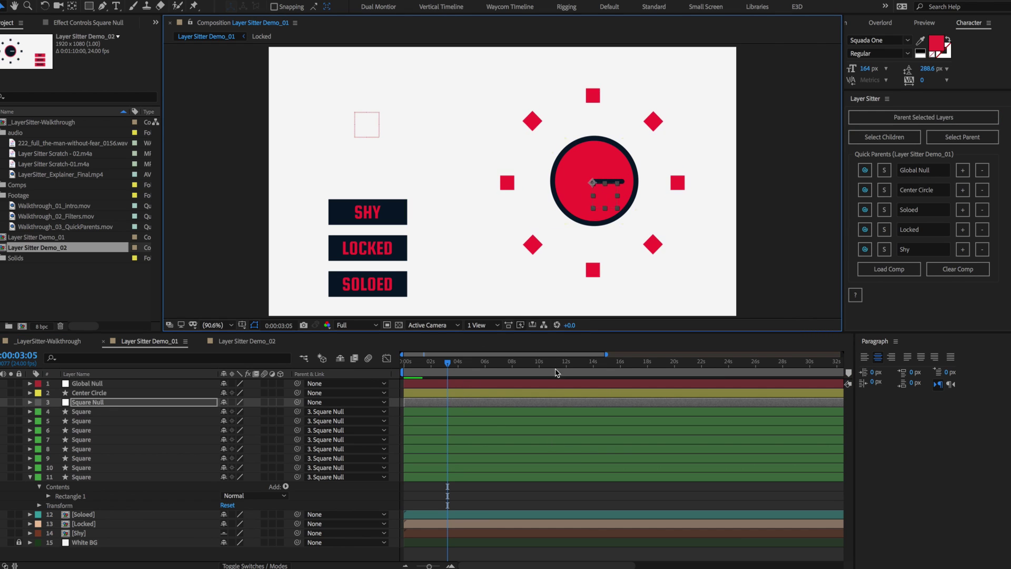
left_click(530, 497)
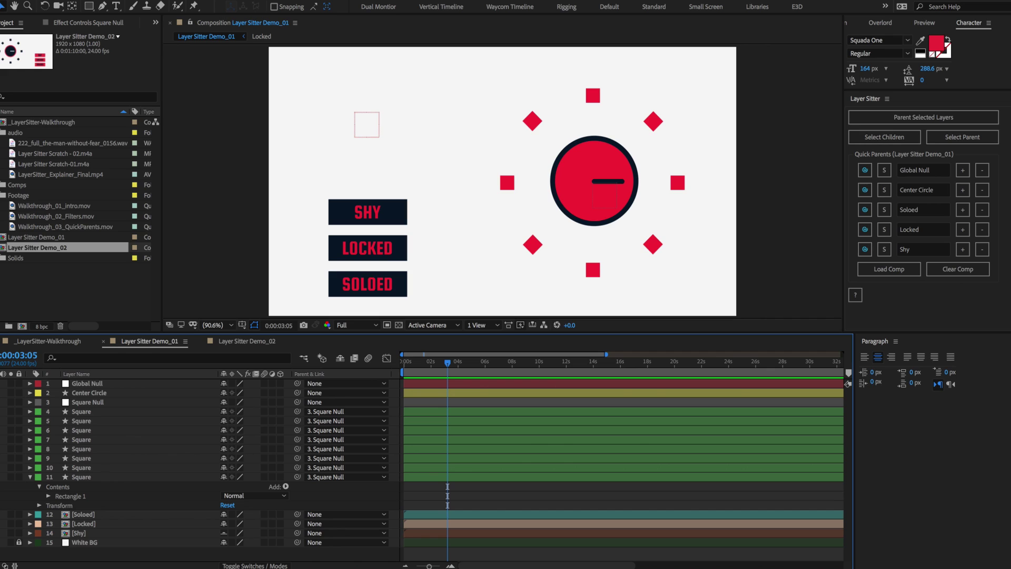